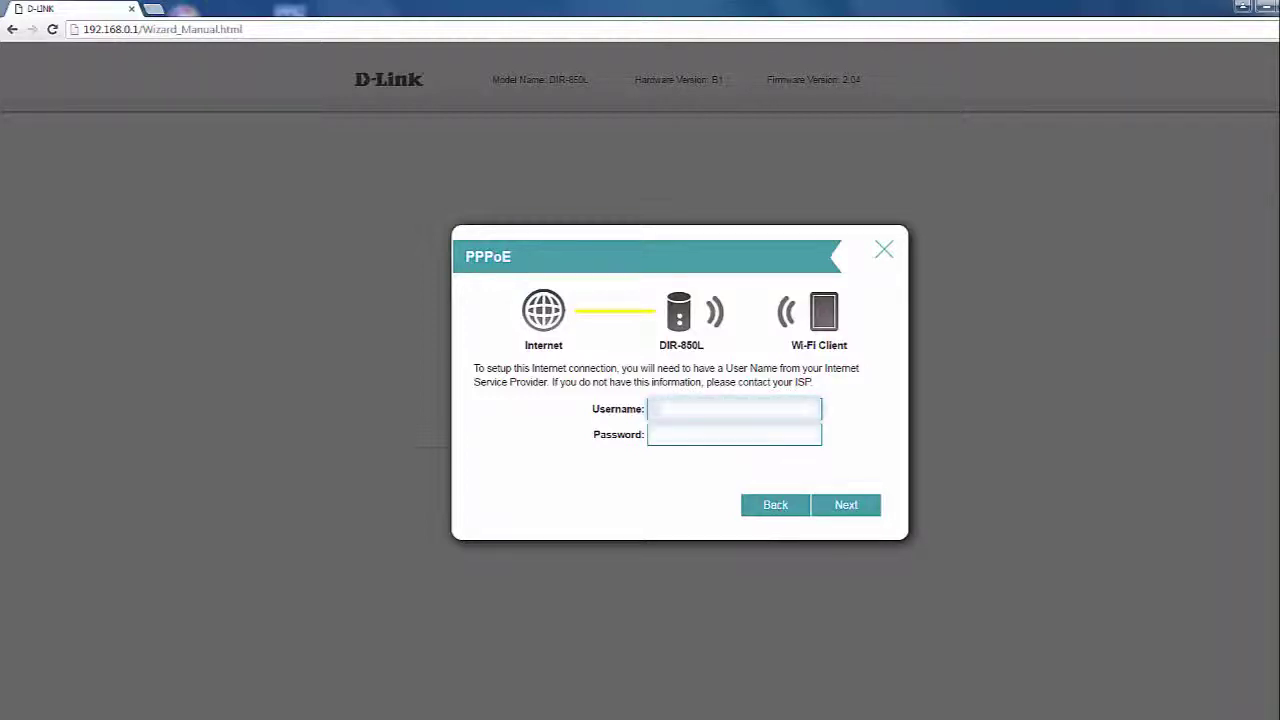
Enter the ISP's PPPoE username and password and submit them.
text(username12)
key(Tab)
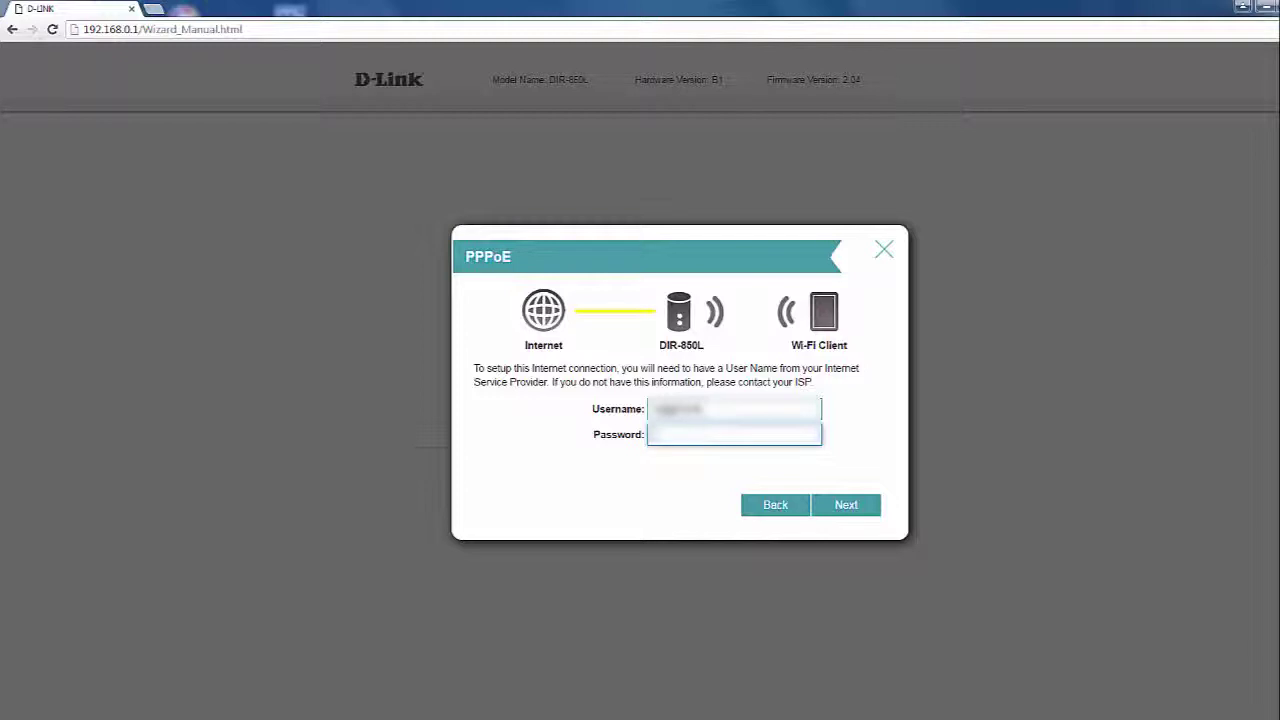
text(password1234)
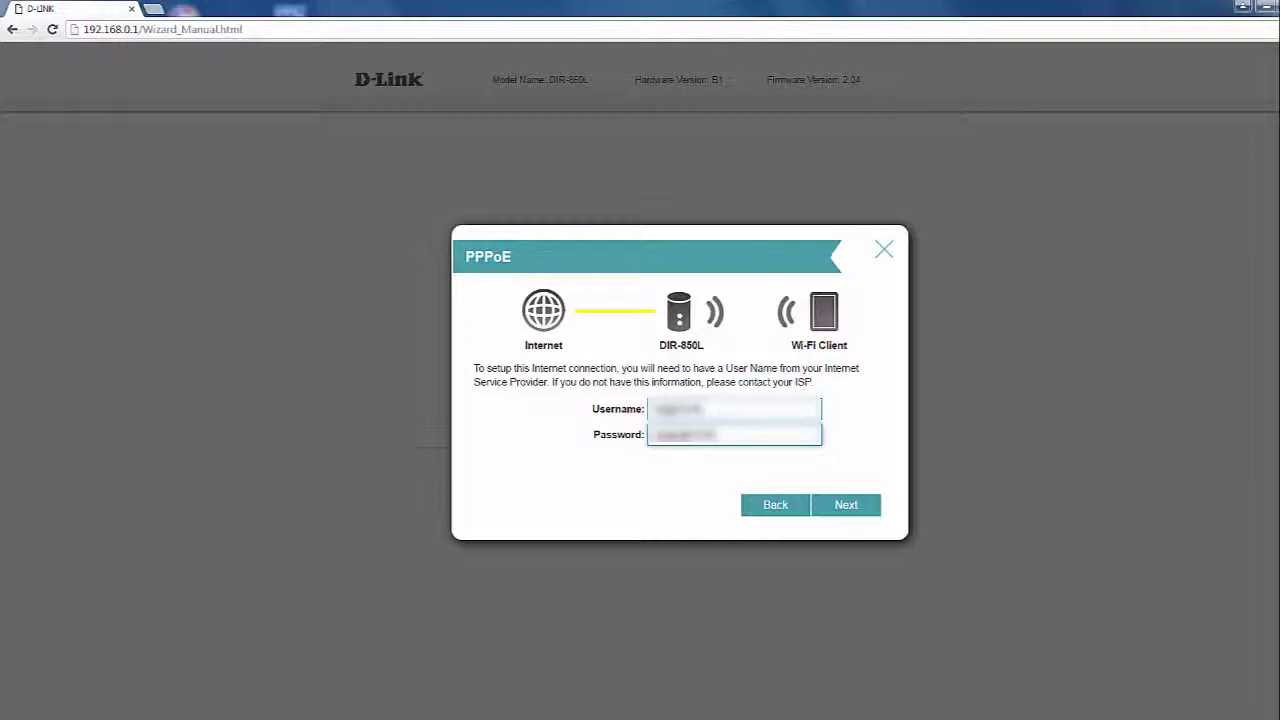
click(850, 506)
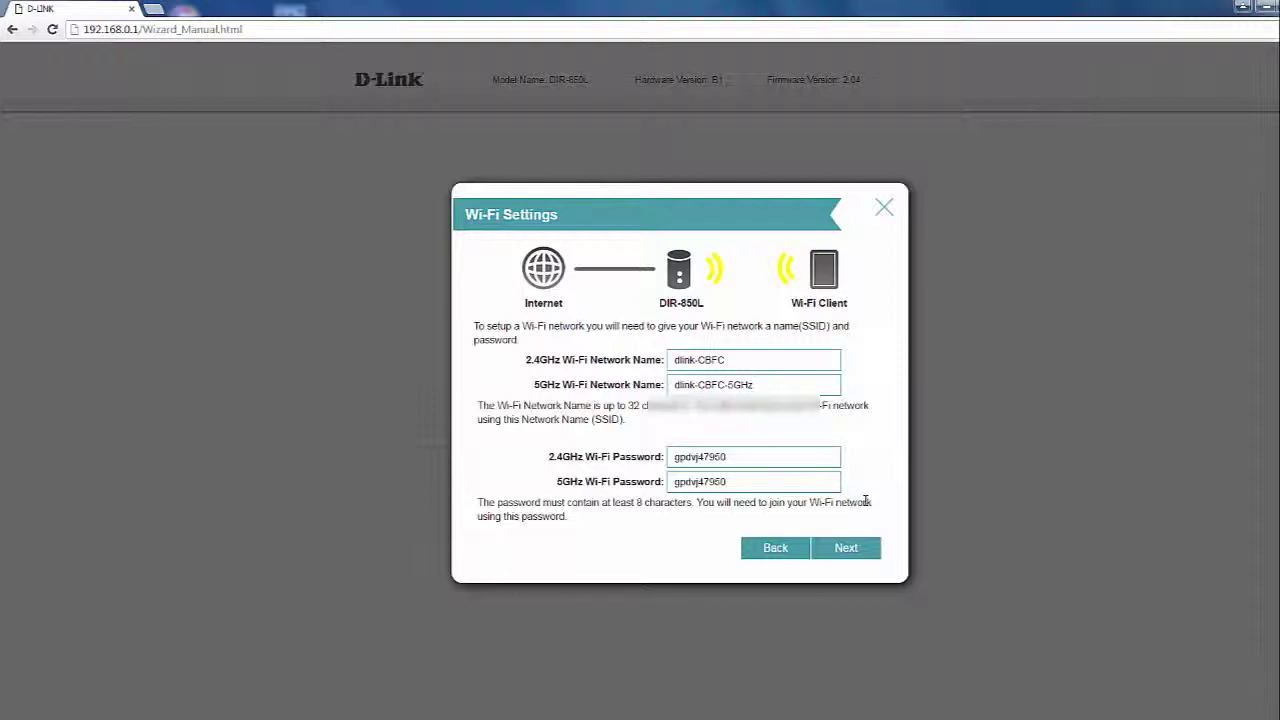
Rename the 2.4GHz Wi-Fi network to mywifi24.
click(738, 365)
key(ctrl+a)
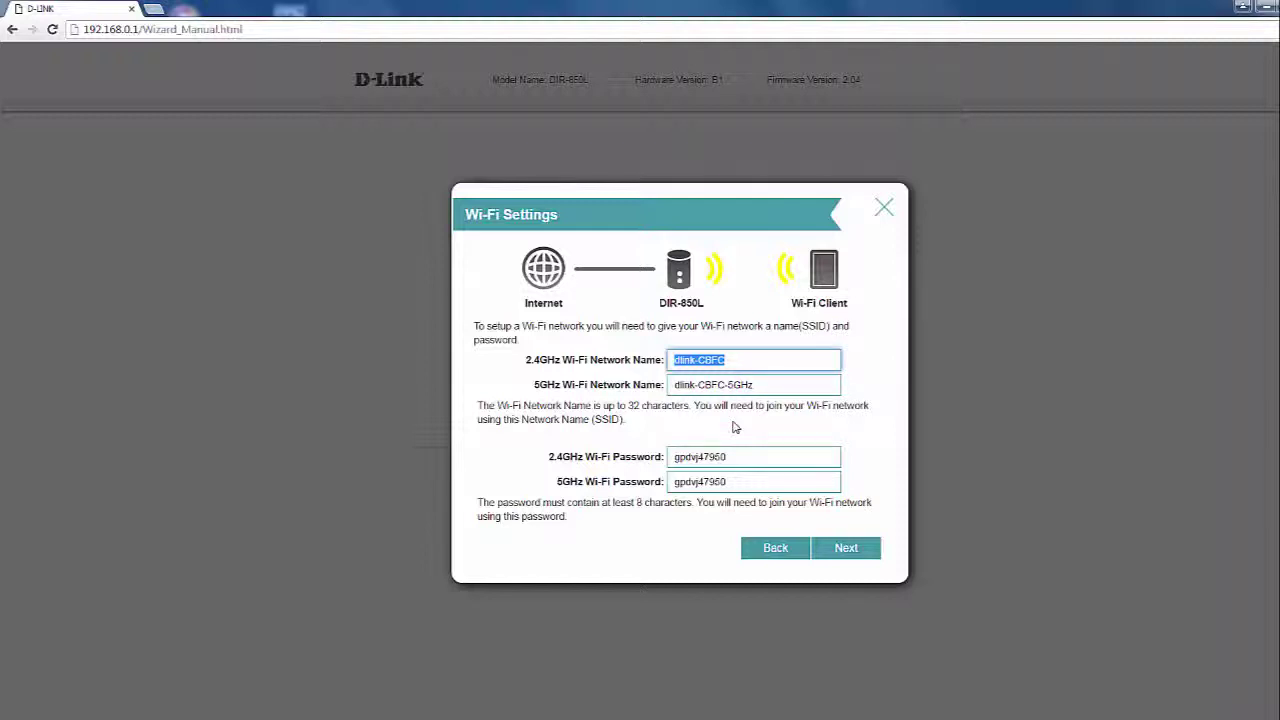
text(mywifi2.4)
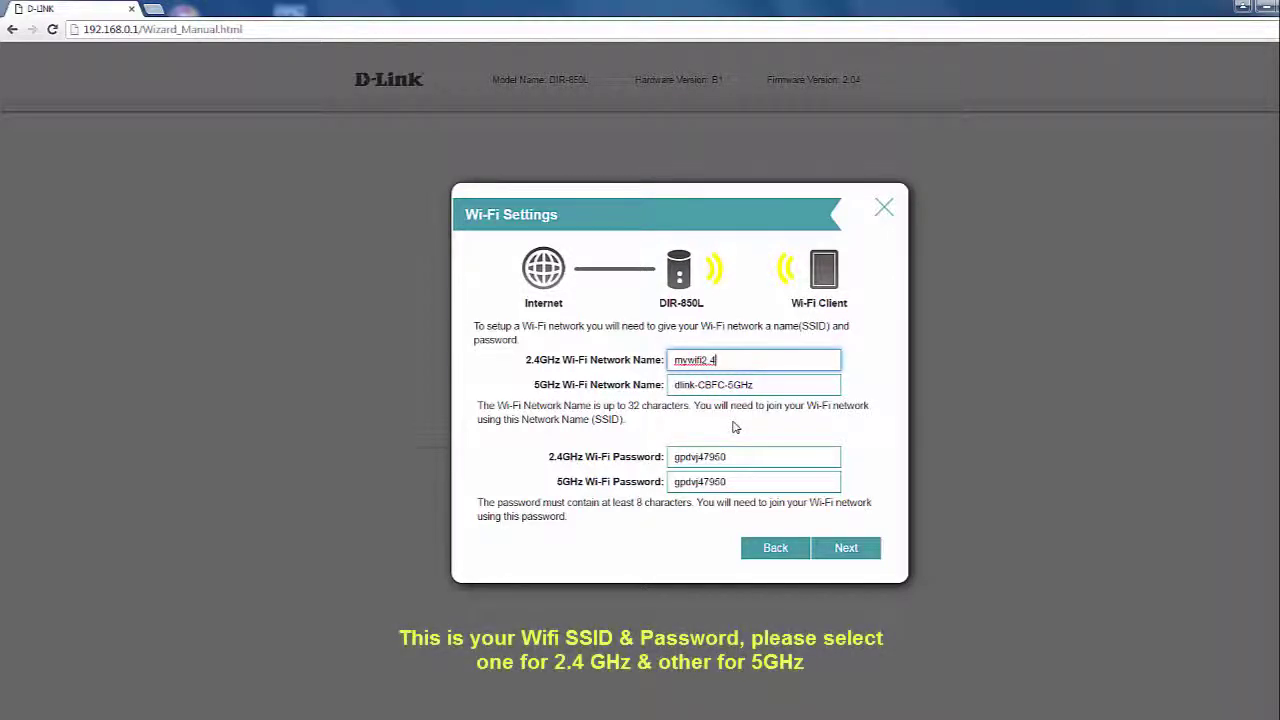
key(BackSpace)
key(BackSpace)
text(4)
key(Tab)
key(Tab)
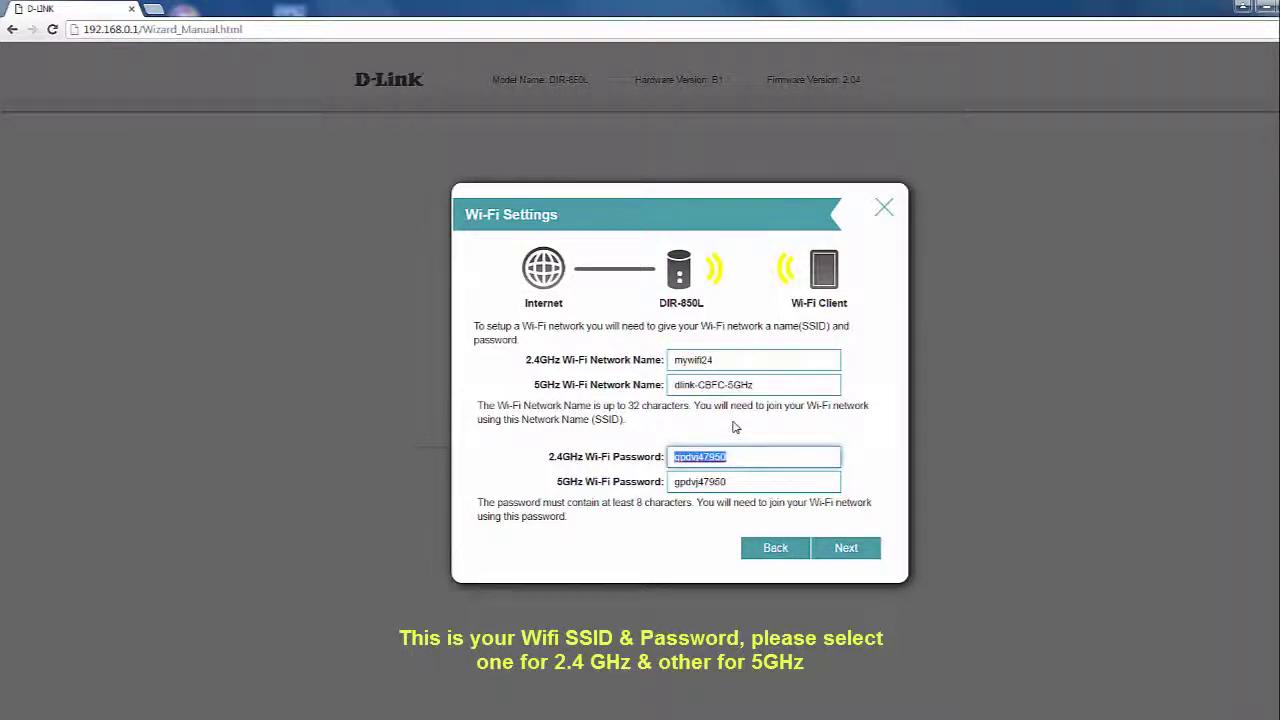
click(767, 384)
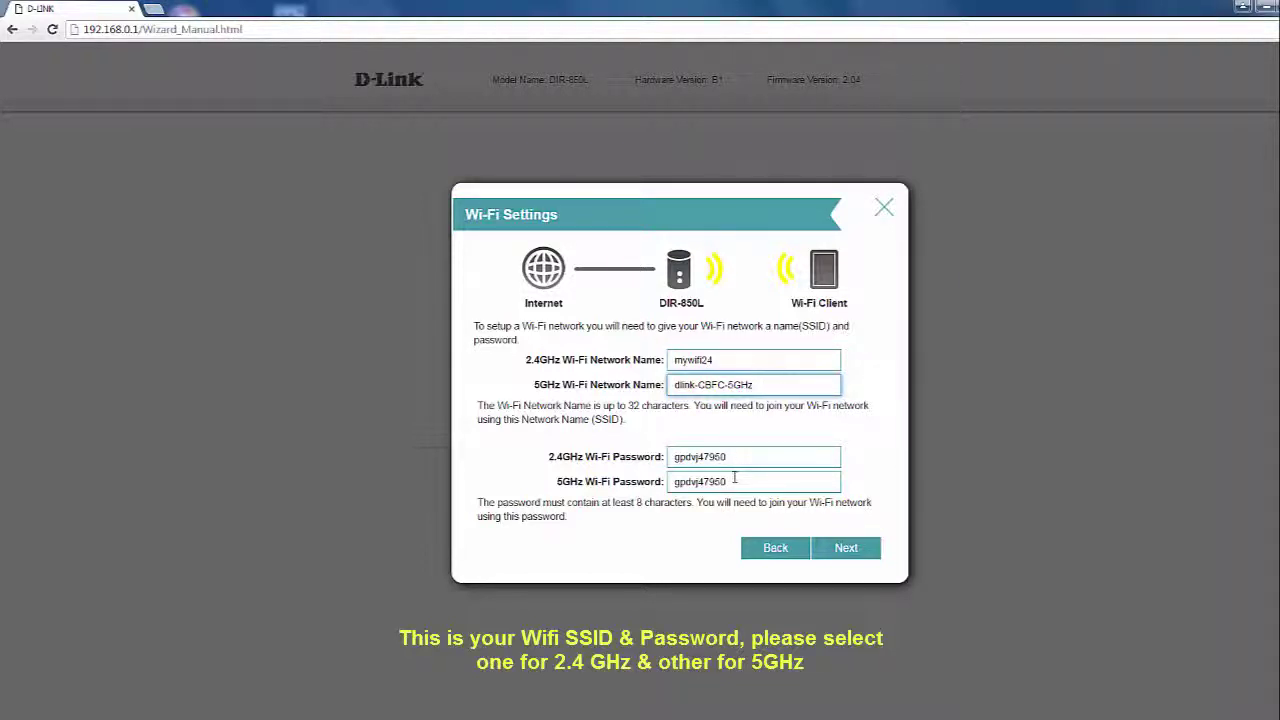
Set new eight-character 2.4GHz and 5GHz Wi-Fi passwords and continue.
key(Tab)
text(1234567)
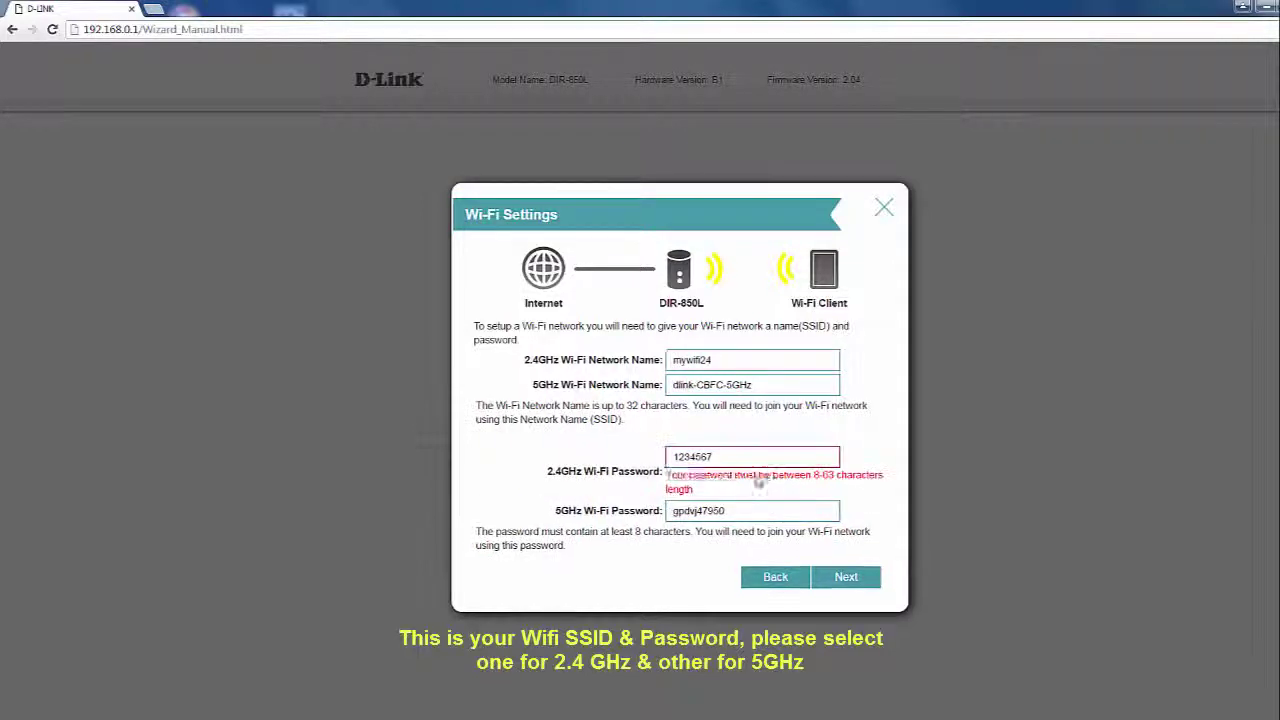
drag(645, 470, 785, 478)
click(737, 491)
click(763, 451)
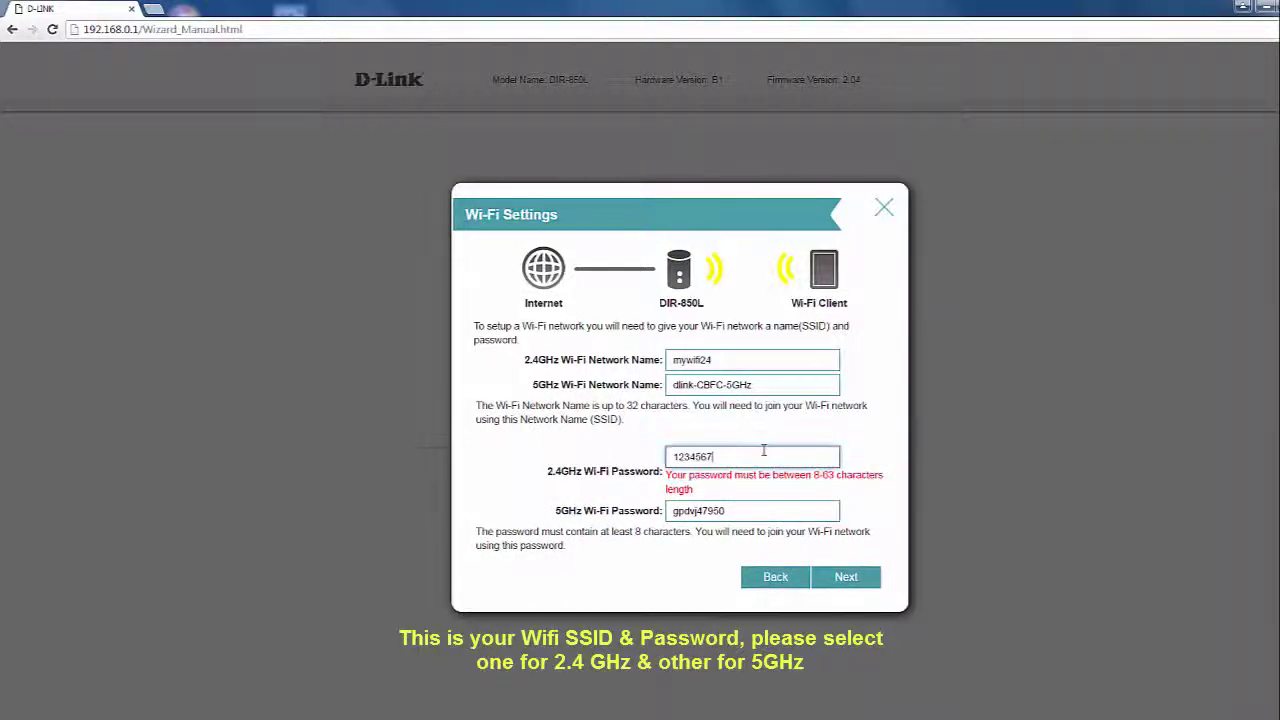
text(8)
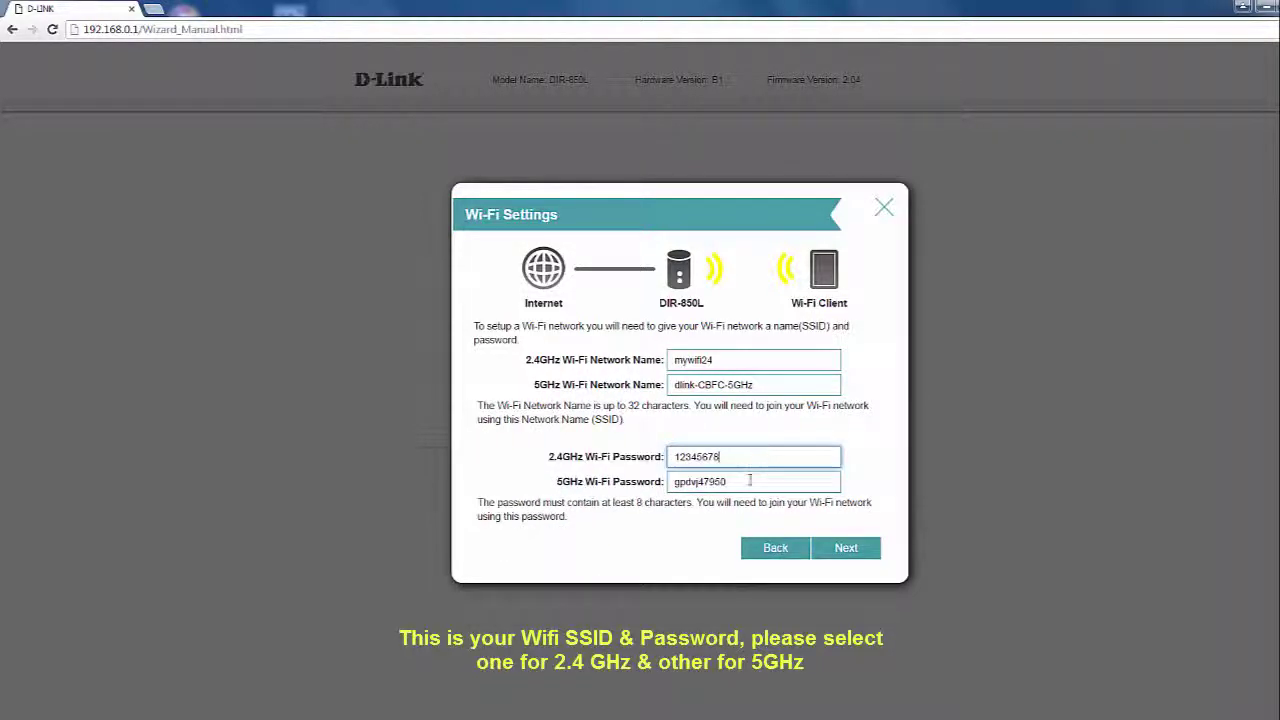
key(Tab)
text(1p345678)
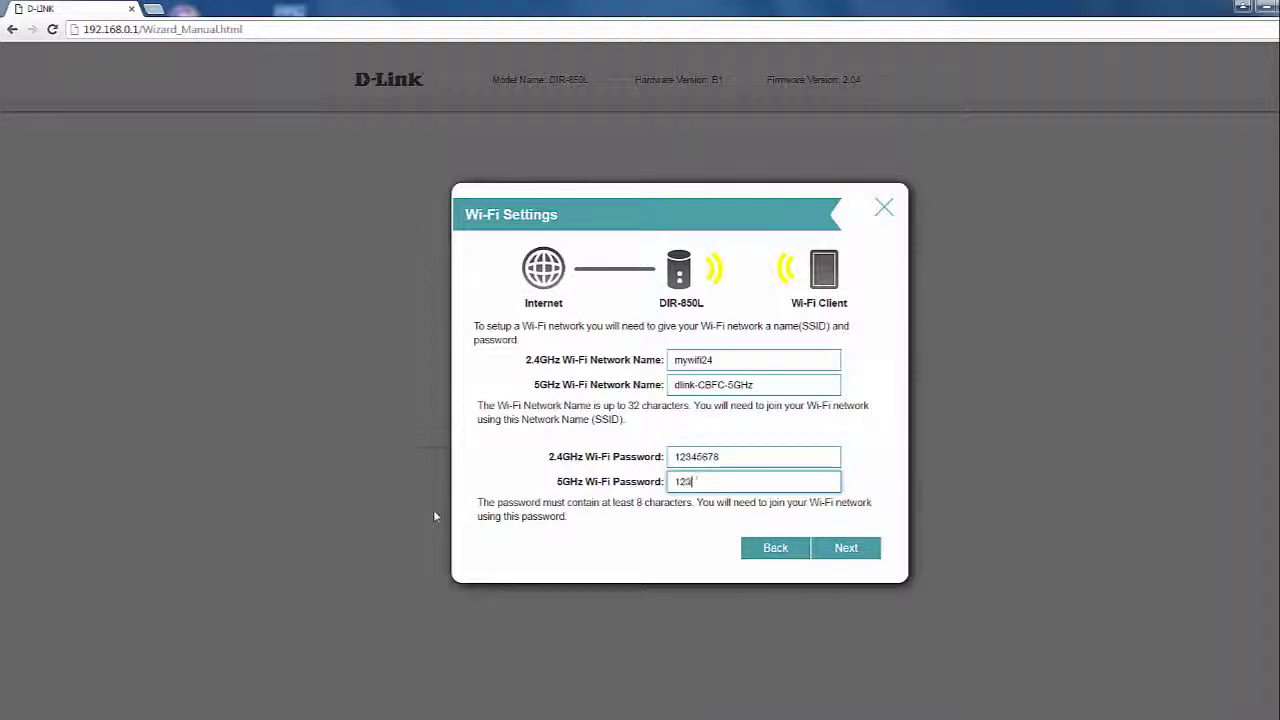
click(843, 546)
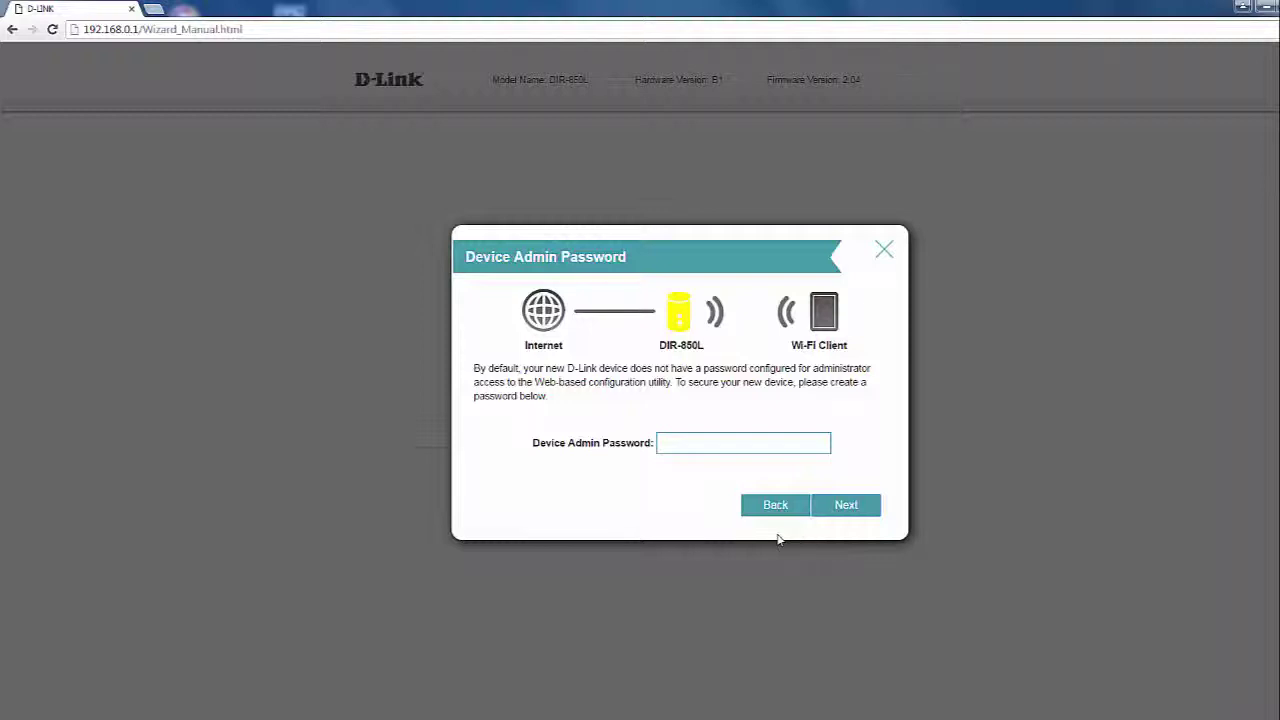
Set a six-character device admin password, accept the summary, and finish the wizard.
click(716, 442)
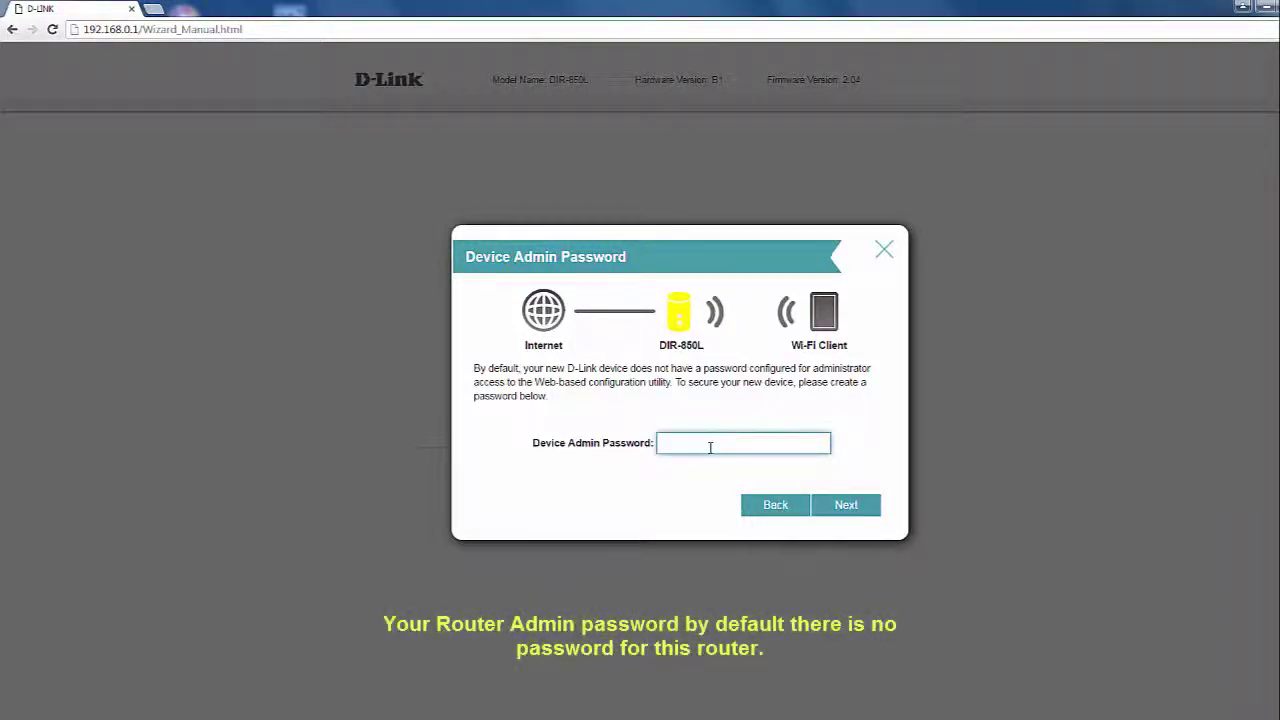
text(12)
click(830, 506)
click(734, 441)
text(3456)
click(845, 505)
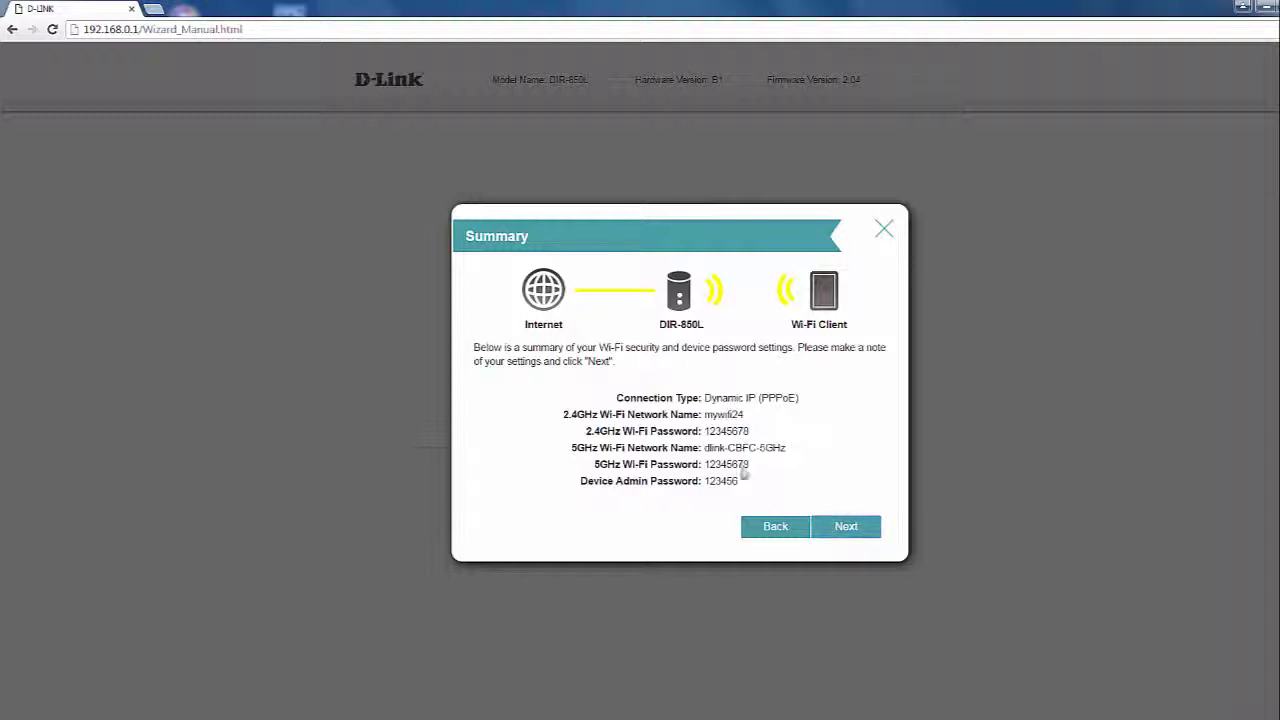
click(838, 530)
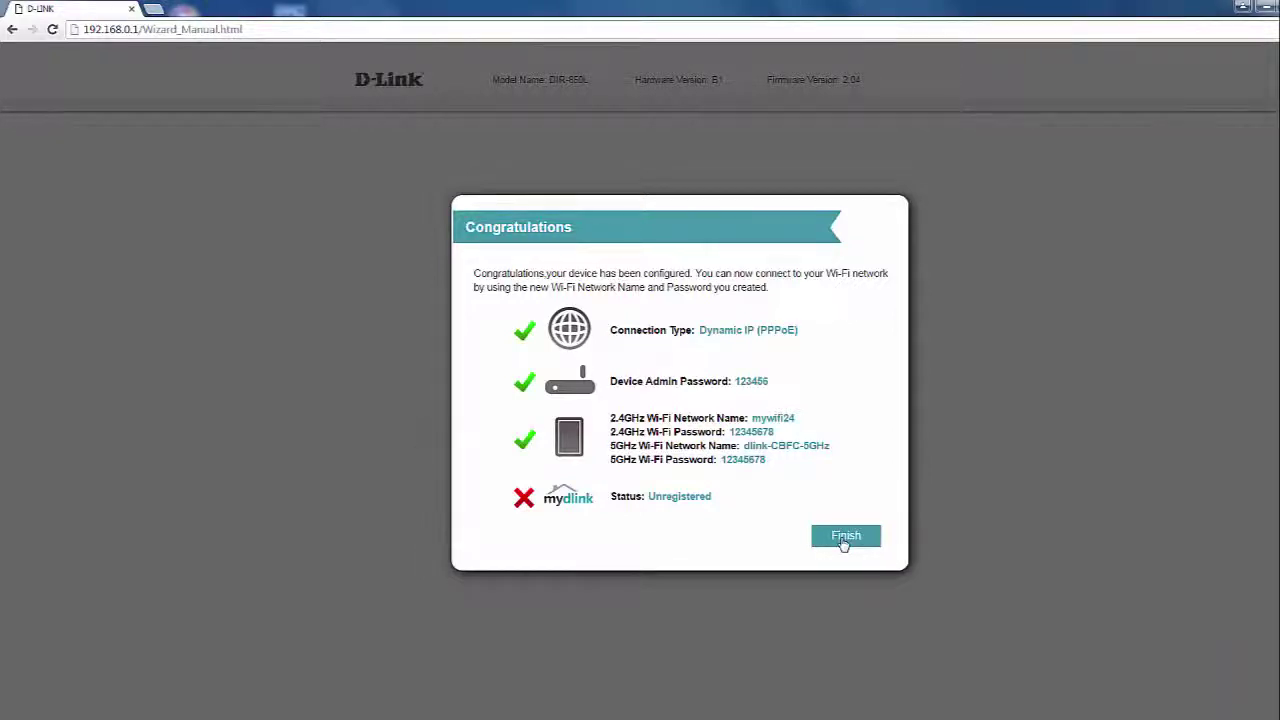
click(844, 540)
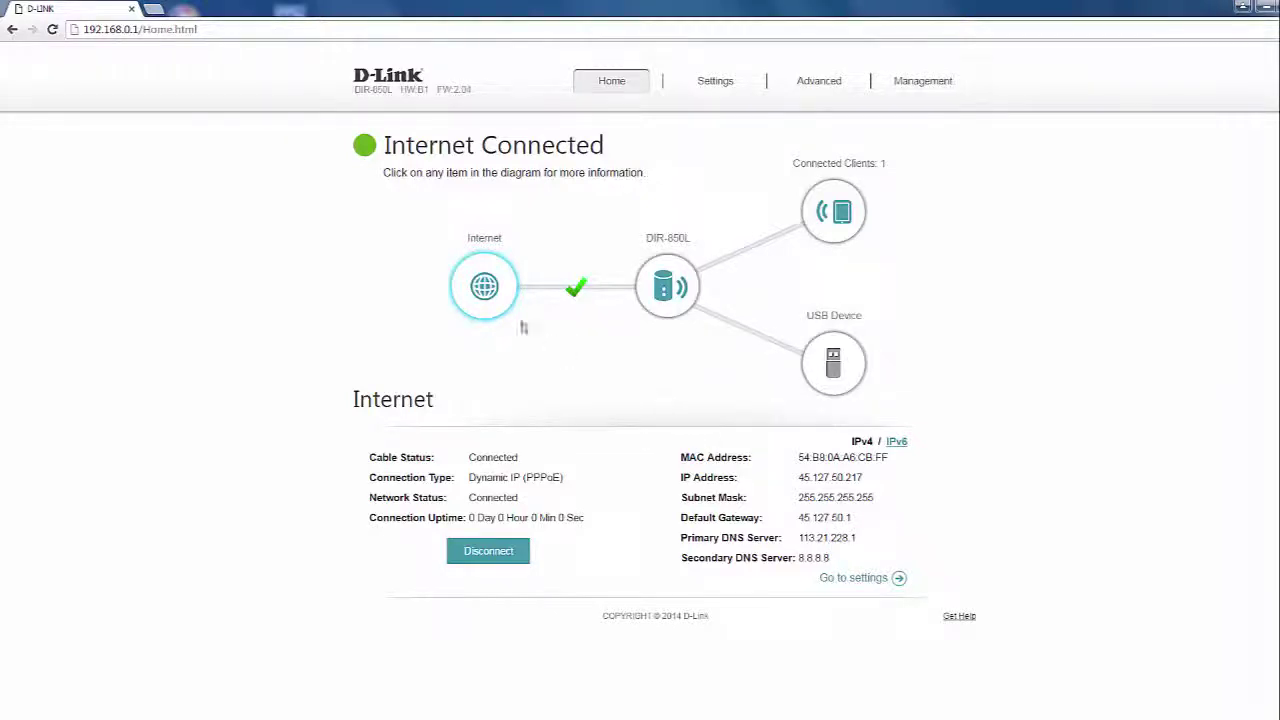
Load google.com in a new tab to verify internet access, then return to the D-LINK tab.
click(157, 11)
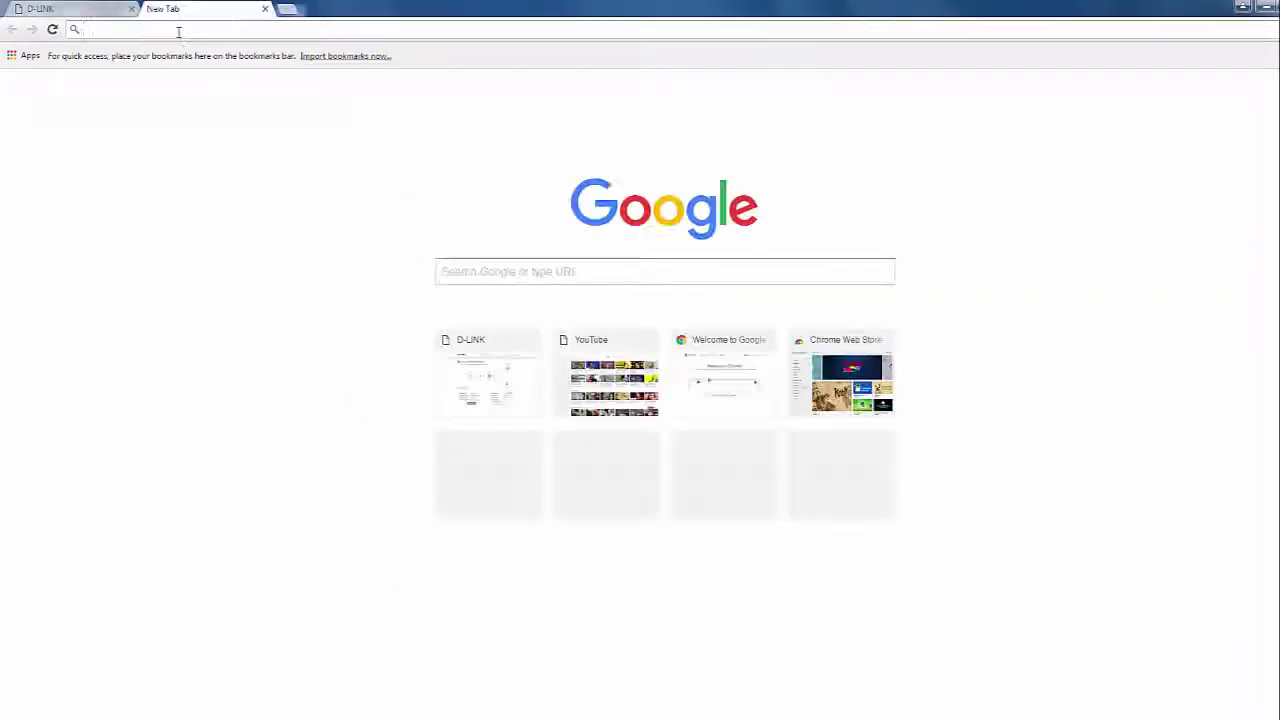
text(google)
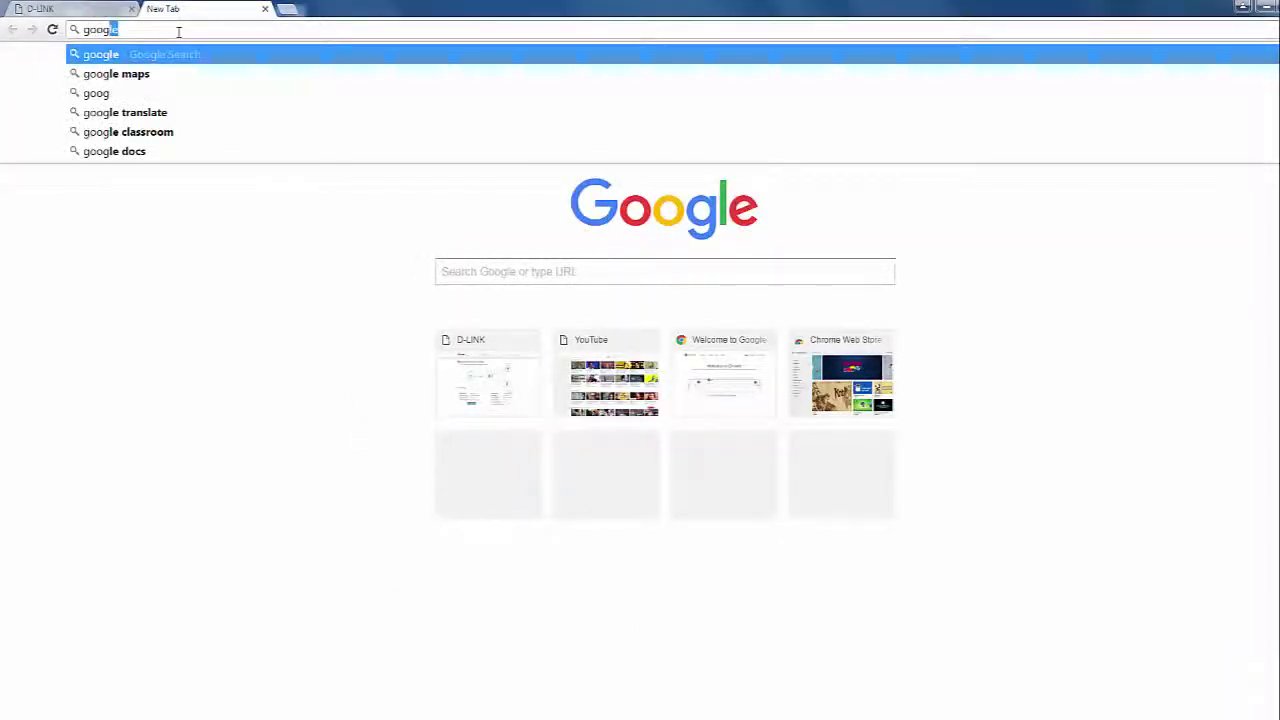
key(Return)
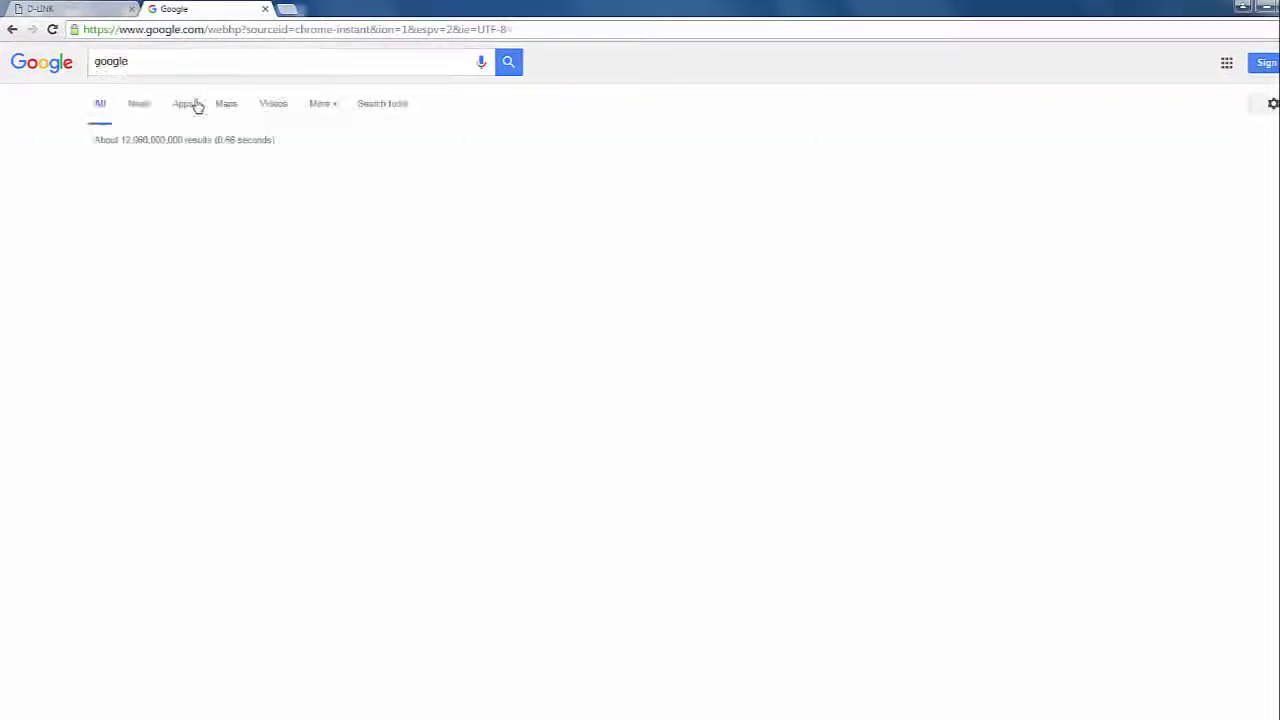
text(google)
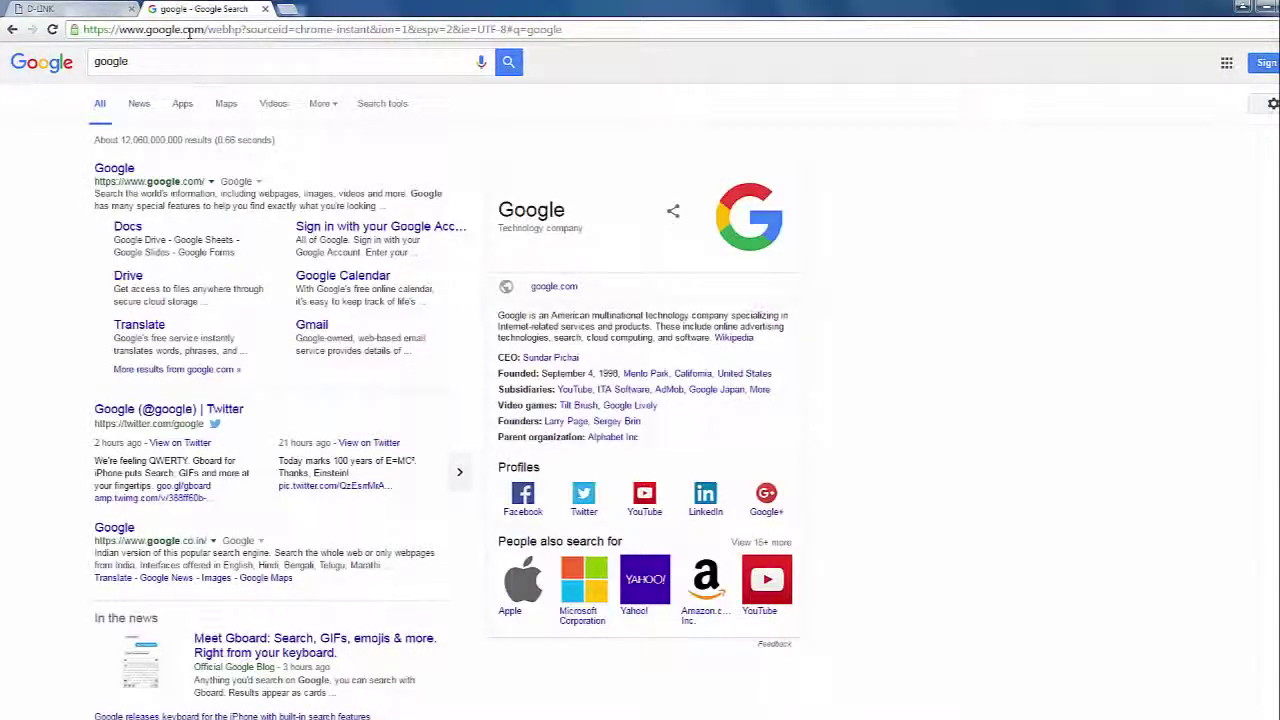
click(188, 31)
text(google.)
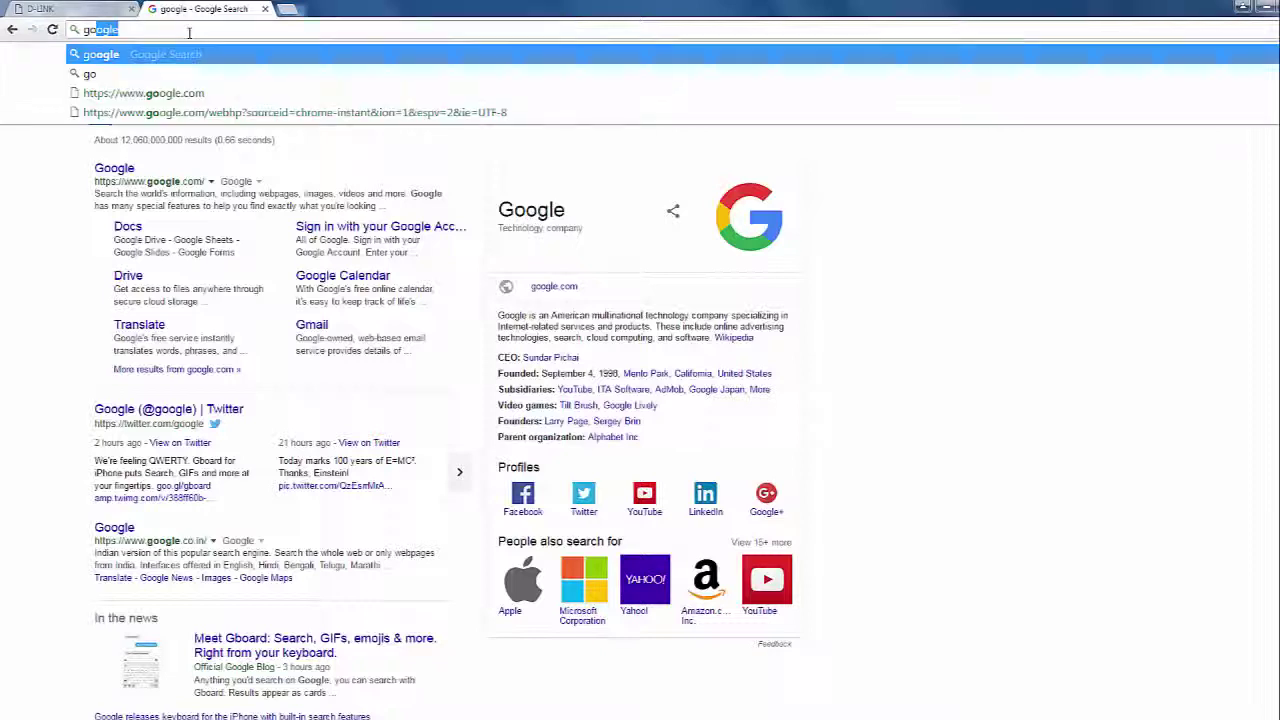
text(com)
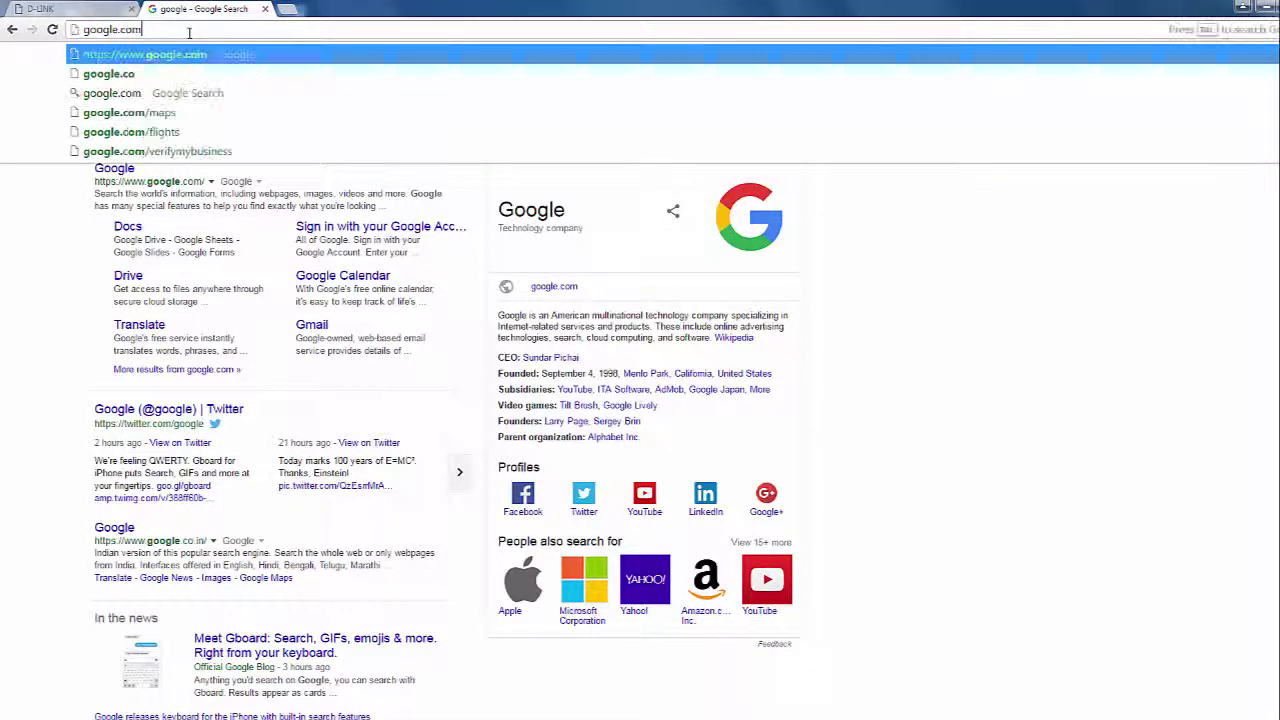
key(Return)
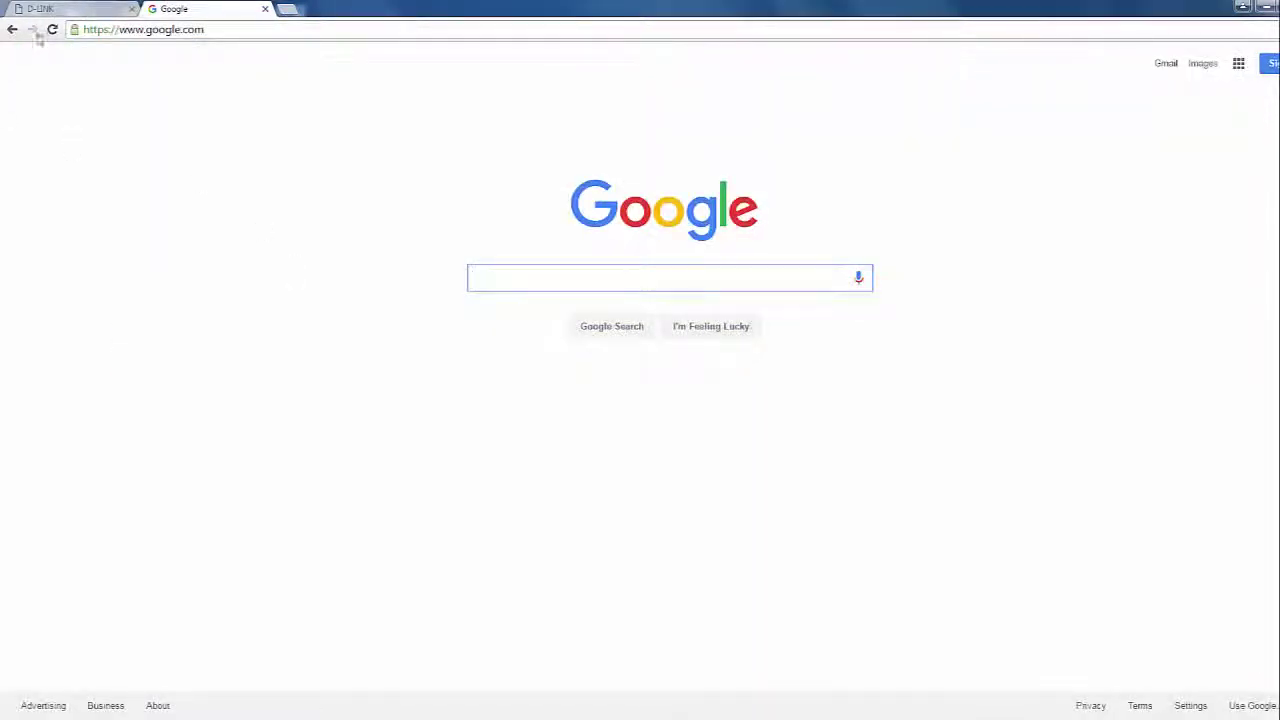
click(50, 9)
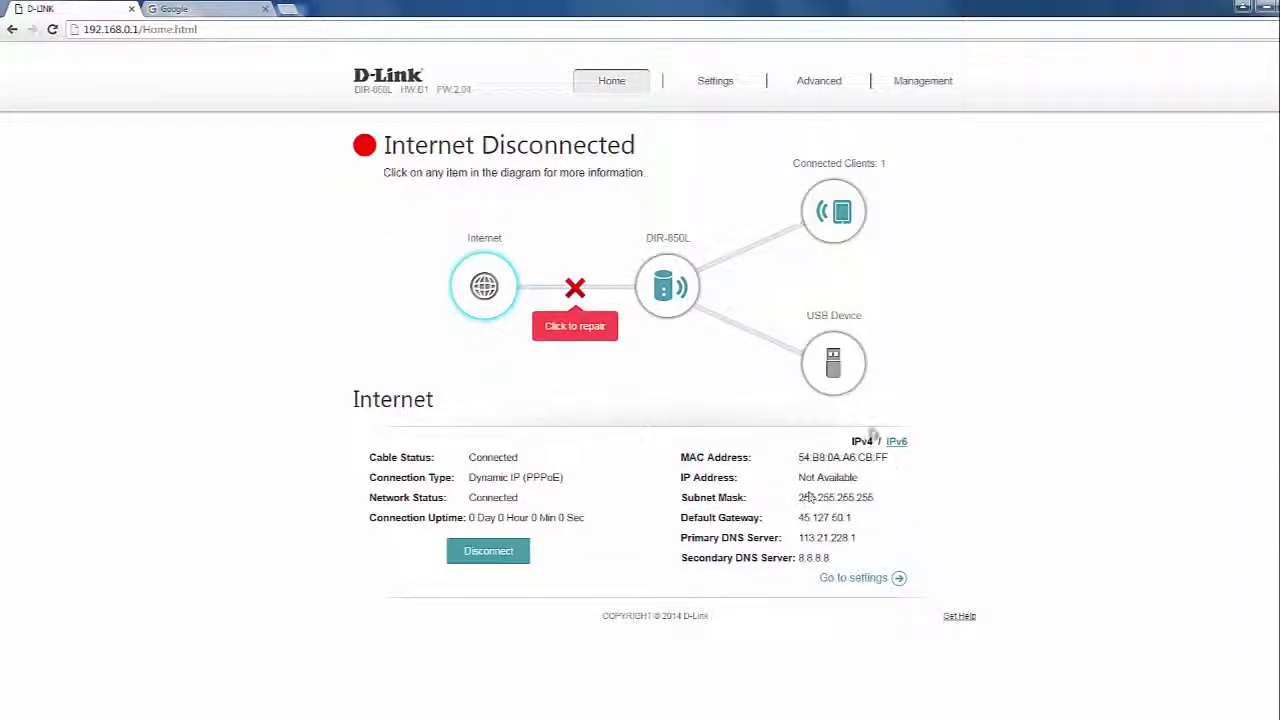
mouse_move(714, 115)
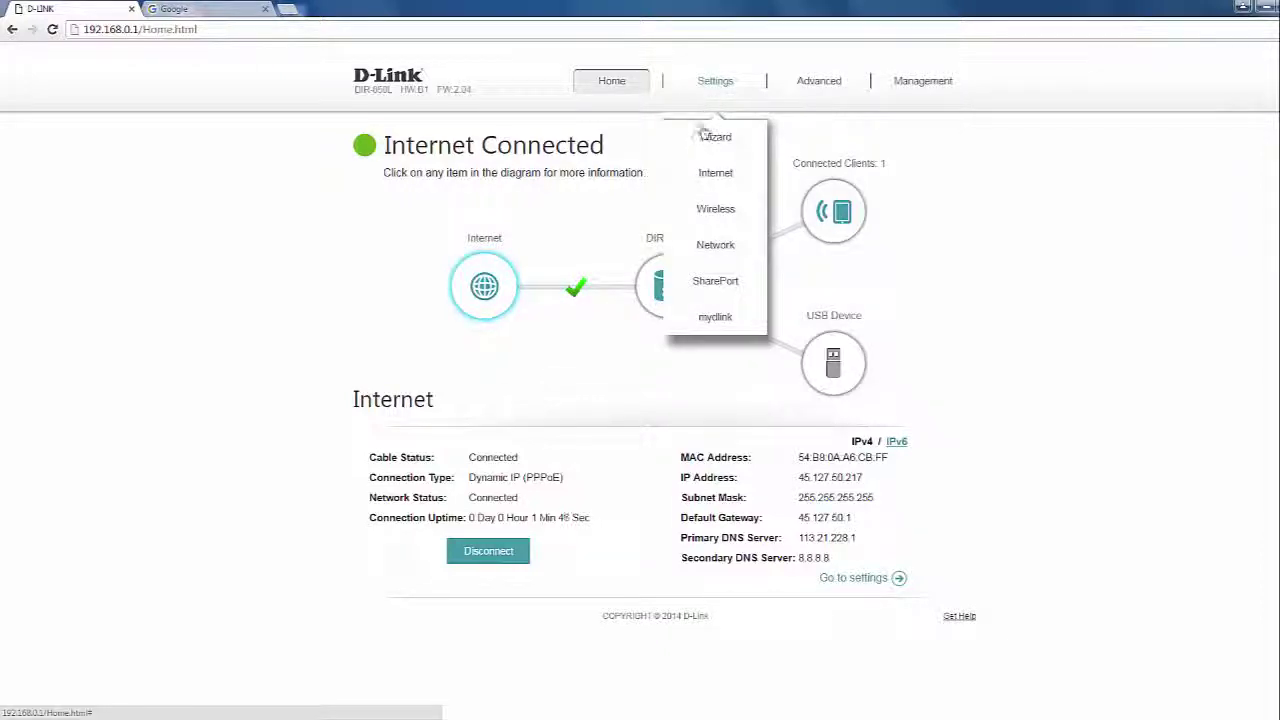
mouse_move(806, 84)
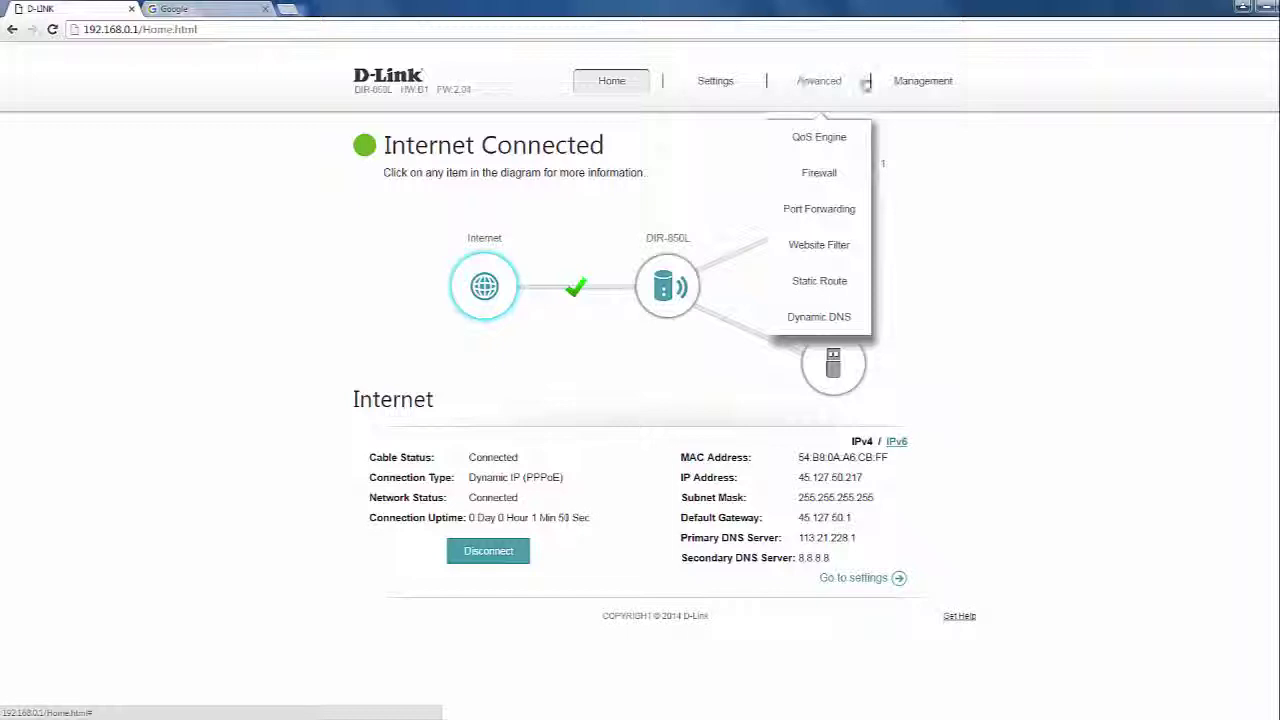
mouse_move(912, 83)
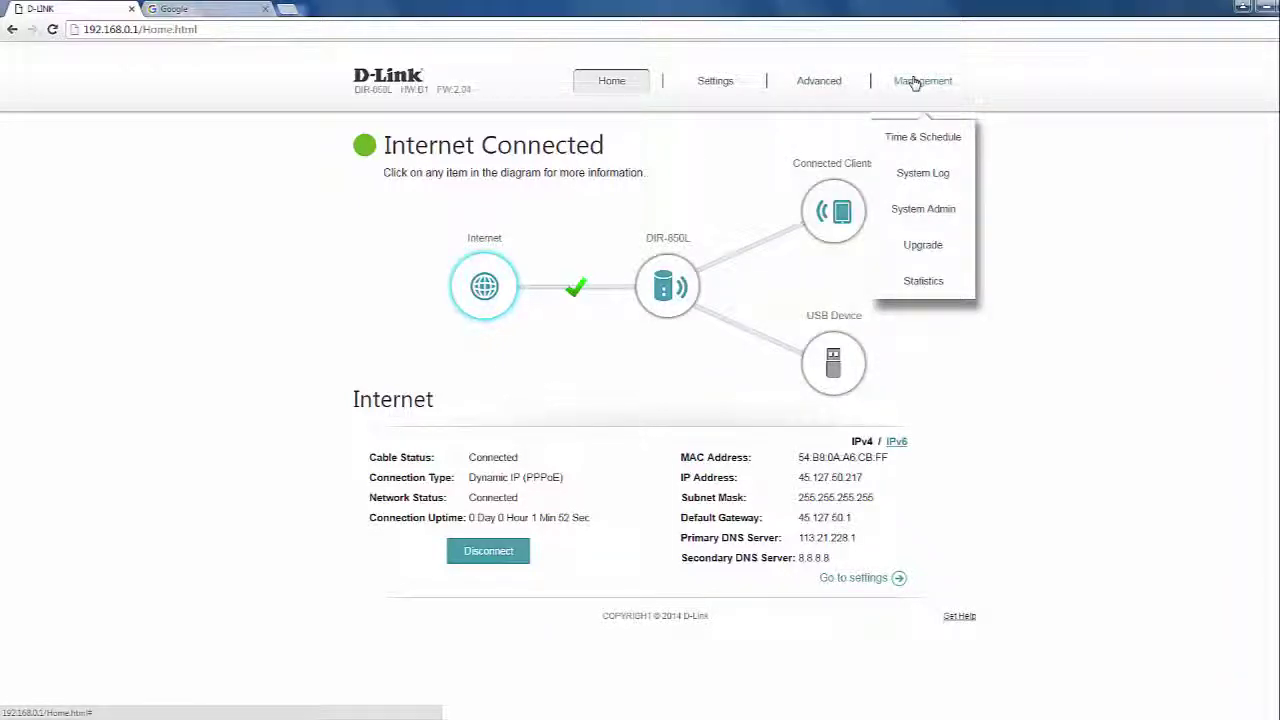
Check for and install firmware version 2.06 from Management > Upgrade, acknowledging the success message.
click(929, 247)
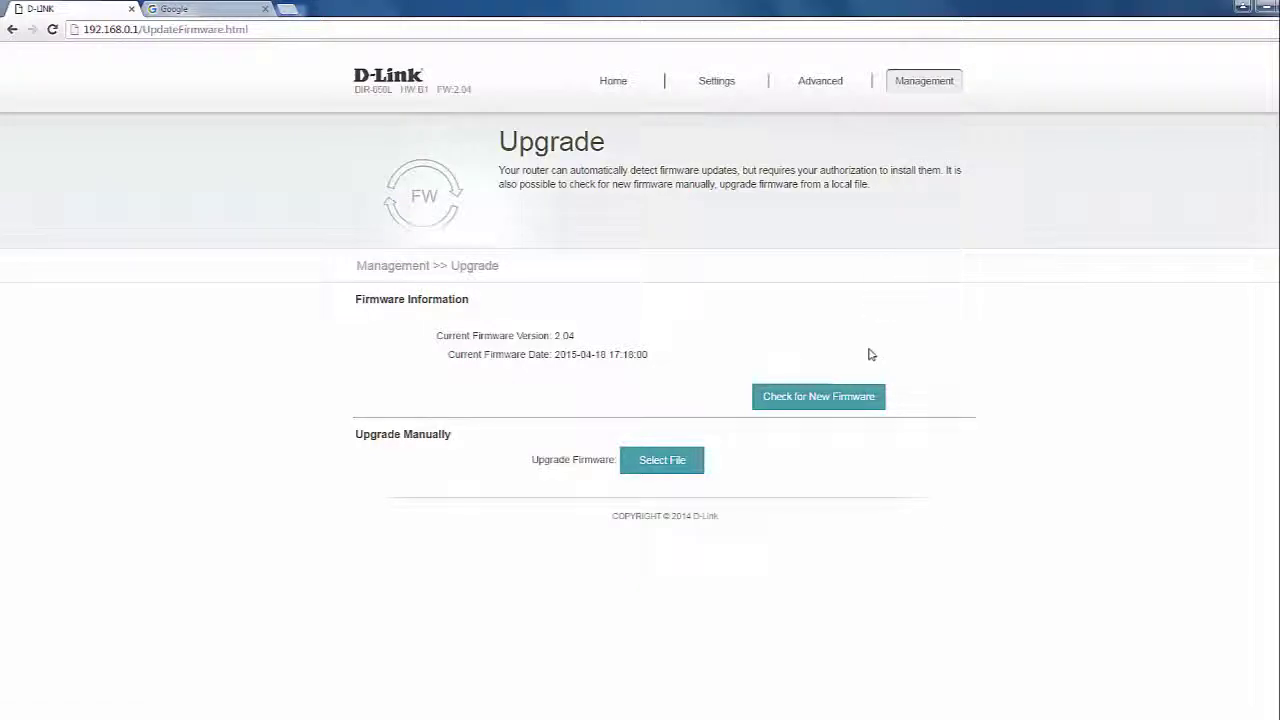
click(826, 399)
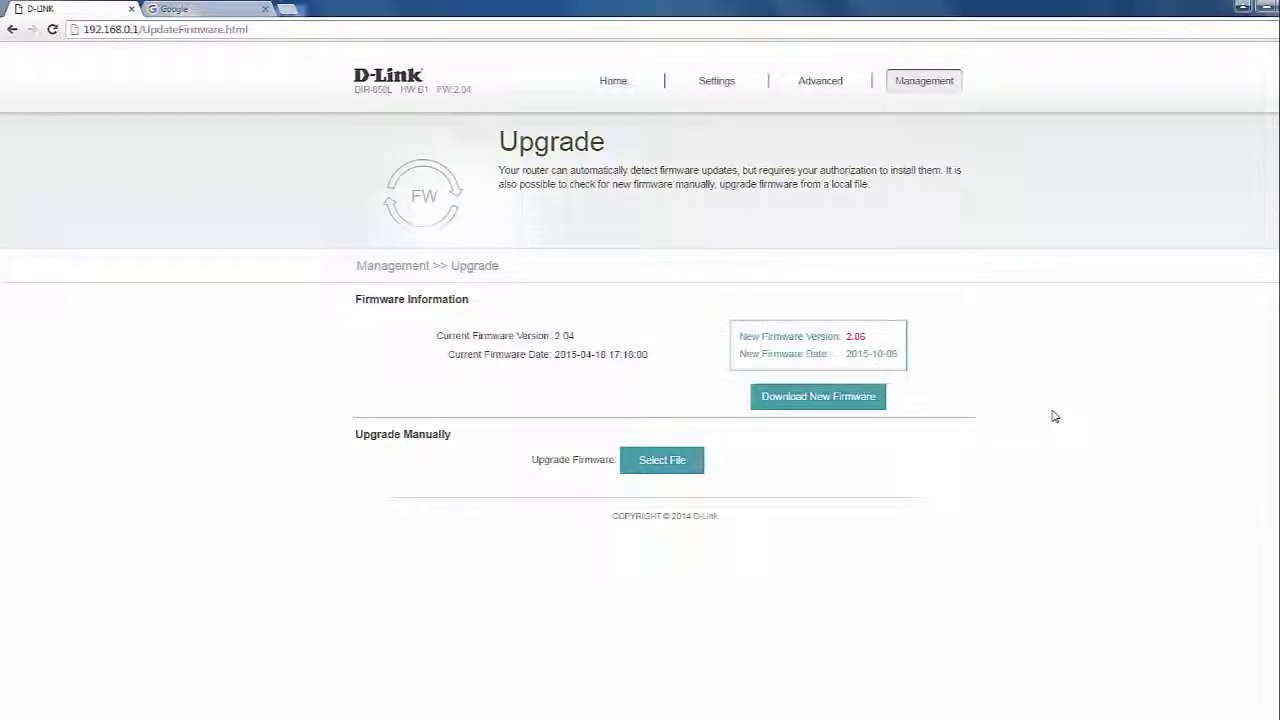
click(818, 400)
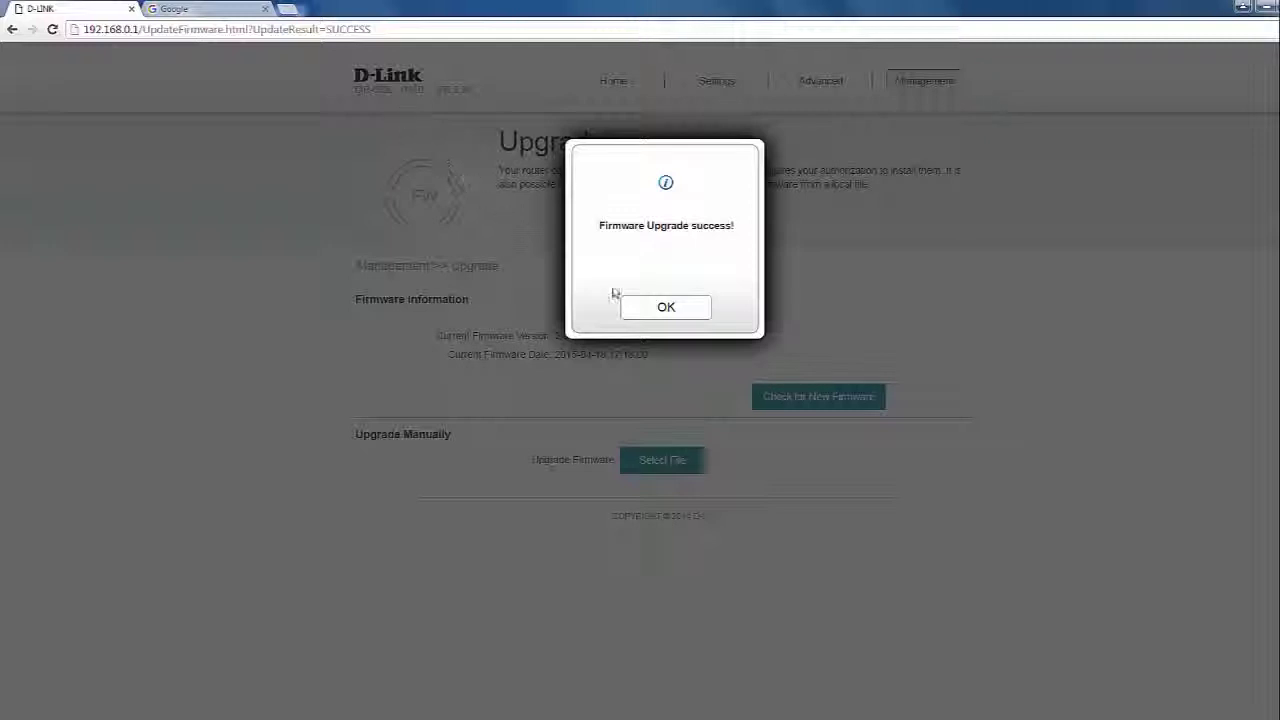
click(664, 312)
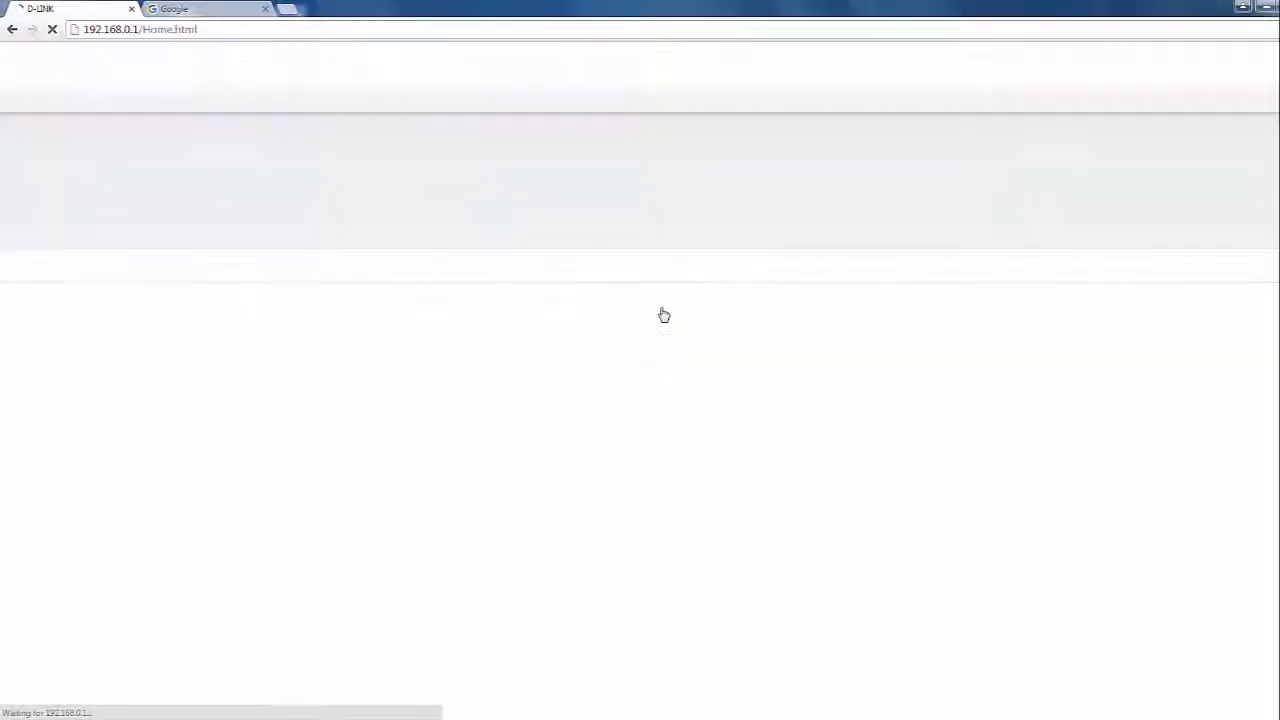
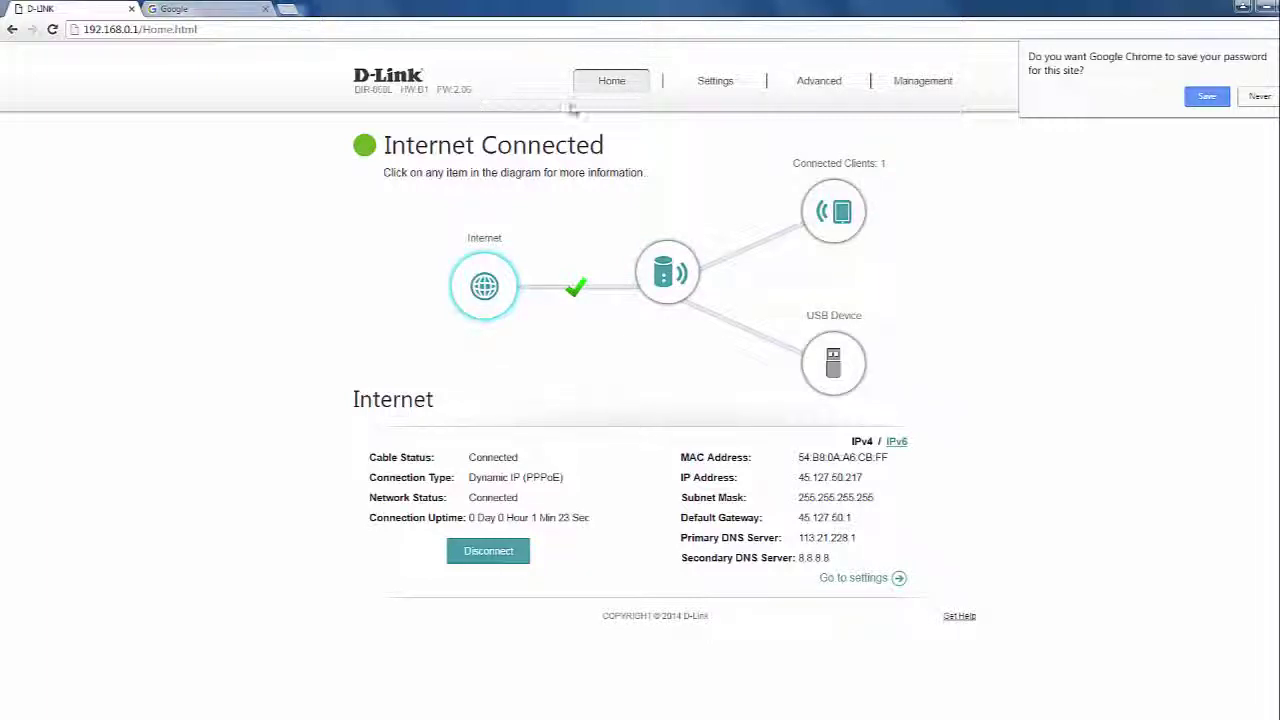
Bring up the Settings dropdown menu from the top navigation bar on the Internet Connected home page.
mouse_move(697, 84)
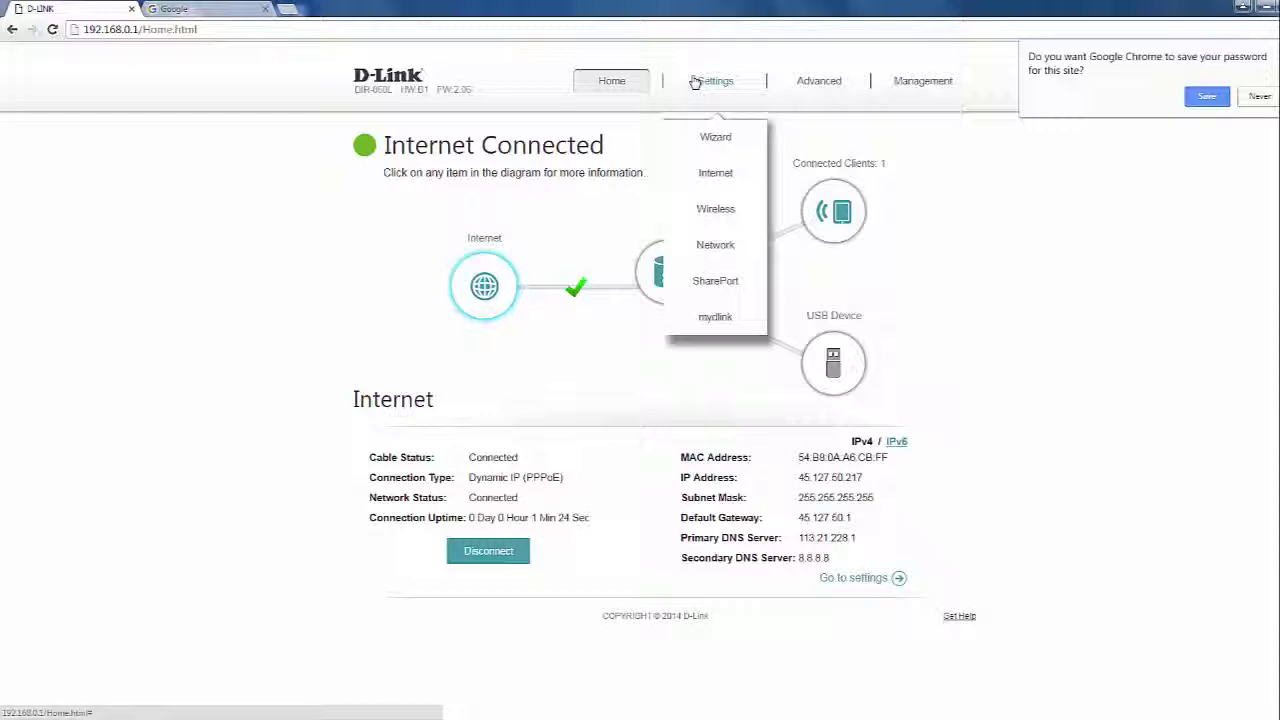